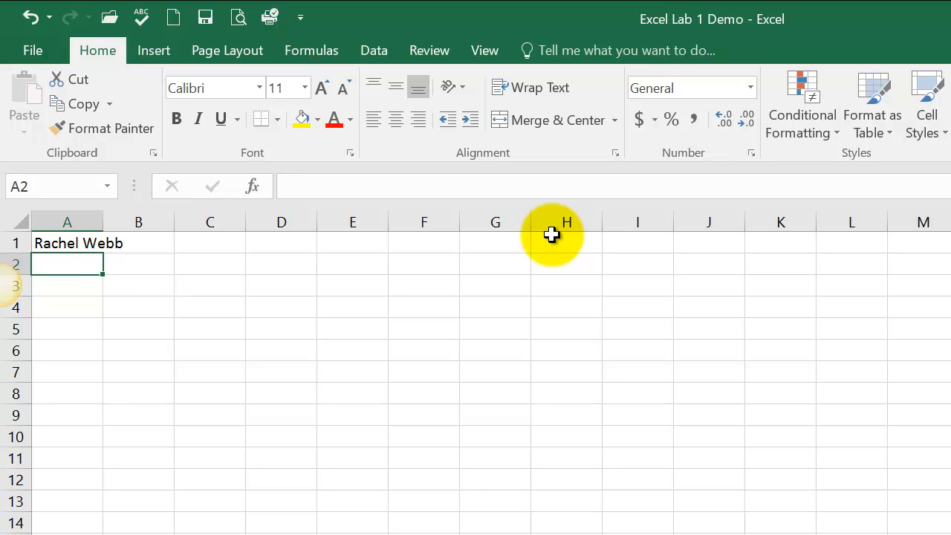
- Enter 6788 in cell B1, beside the name in A1
{"action": "left_click", "coordinate": [278, 332]}
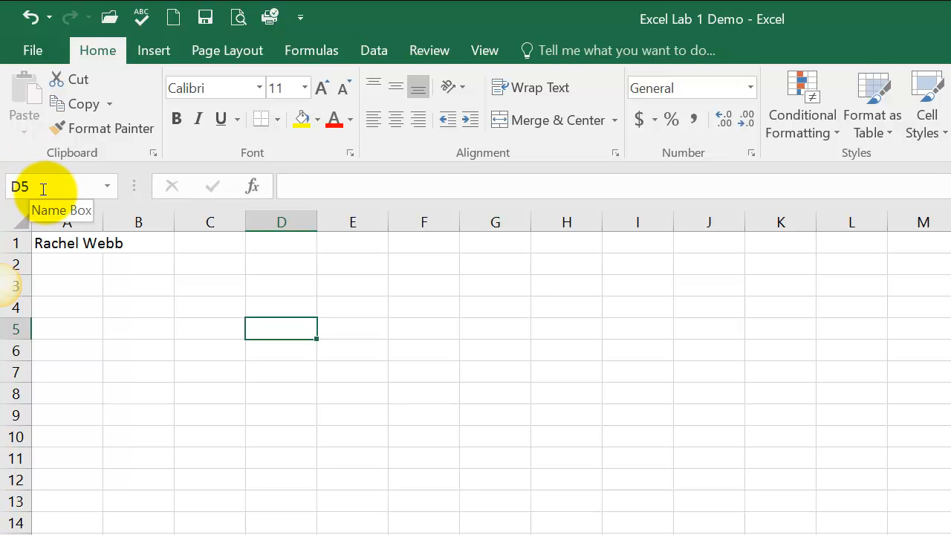
{"action": "left_click", "coordinate": [67, 245]}
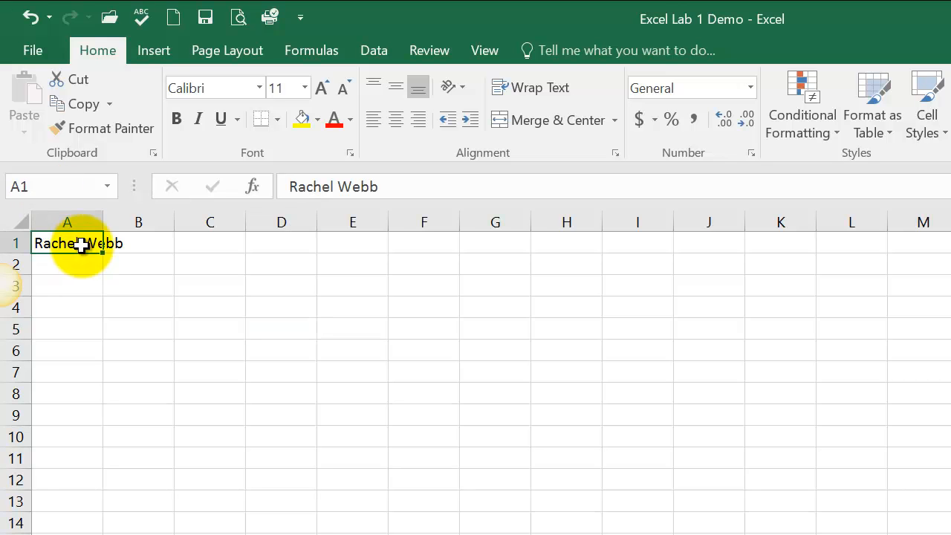
{"action": "left_click", "coordinate": [125, 246]}
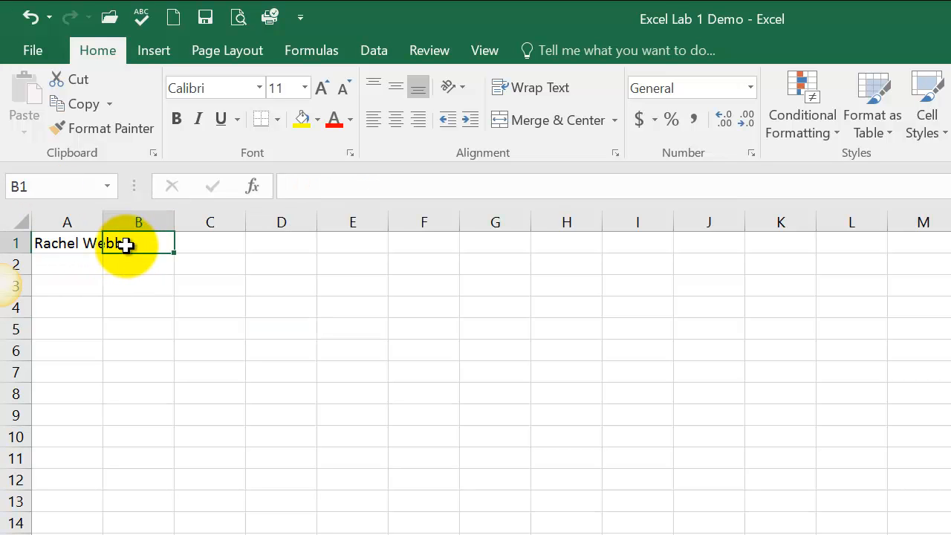
{"action": "type", "text": "6788"}
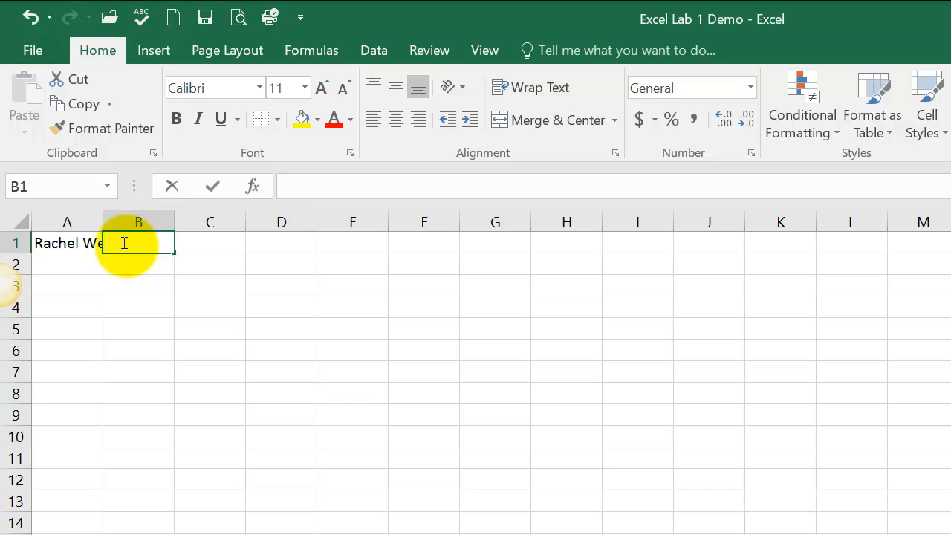
{"action": "key", "text": "Return"}
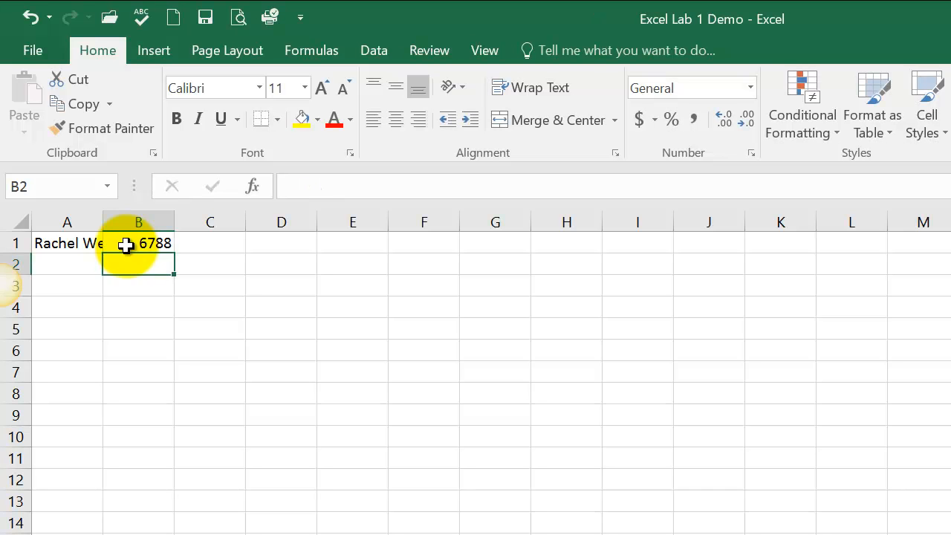
- Delete the number from cell B1
{"action": "left_click", "coordinate": [84, 243]}
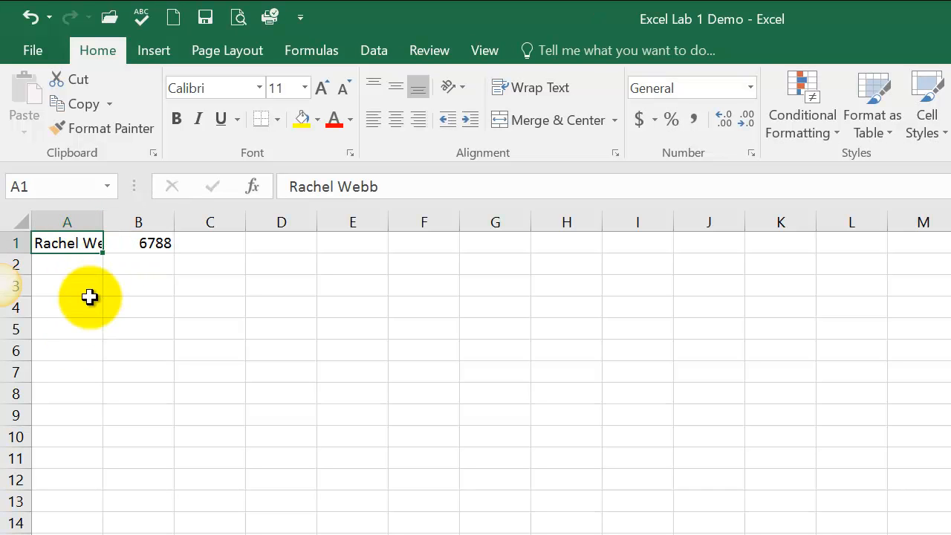
{"action": "left_click", "coordinate": [119, 244]}
{"action": "key", "text": "Delete"}
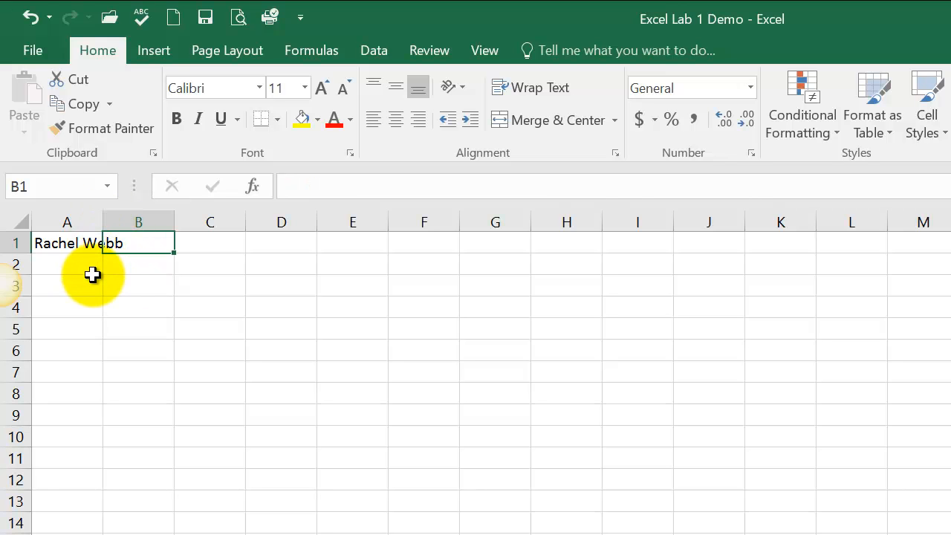
- AutoFit the width of column A to the name in cell A1 and select cell A3
{"action": "double_click", "coordinate": [105, 221]}
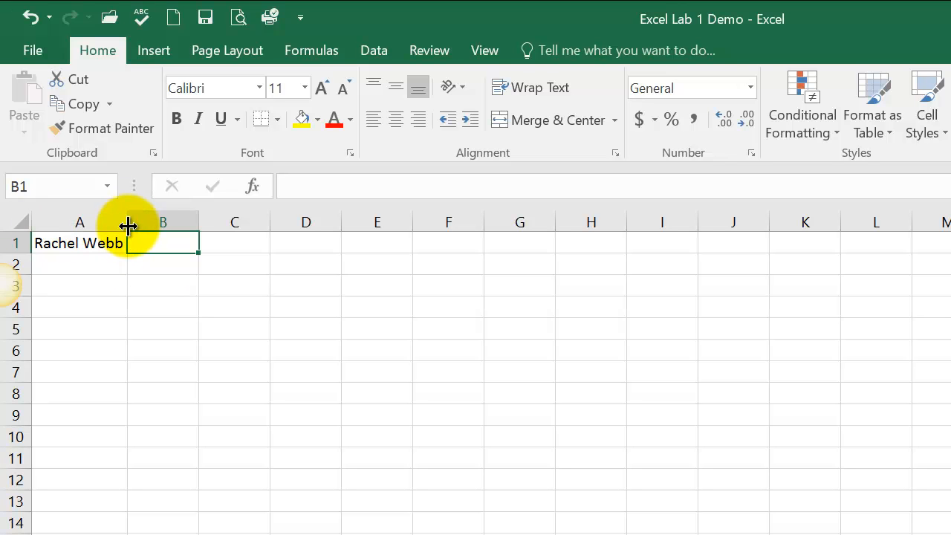
{"action": "left_click_drag", "start_coordinate": [128, 226], "coordinate": [154, 226]}
{"action": "double_click", "coordinate": [154, 226]}
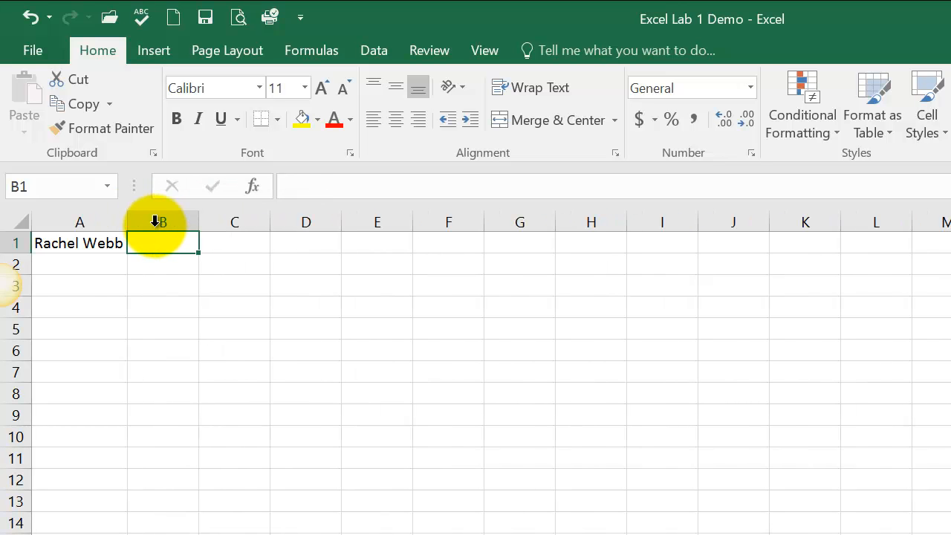
{"action": "left_click", "coordinate": [73, 267]}
{"action": "left_click", "coordinate": [69, 289]}
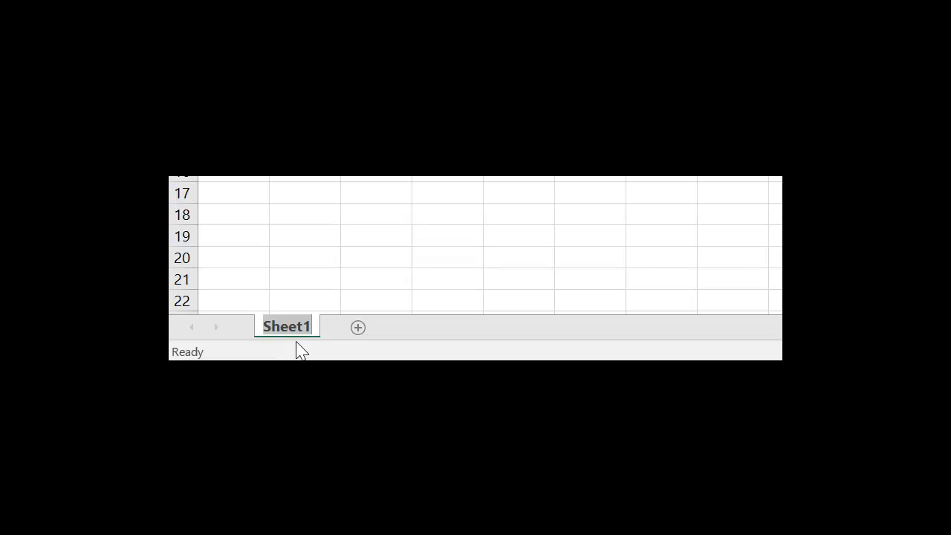
- Rename the worksheet Sheet1 as Problems 1-7
{"action": "type", "text": "Prob"}
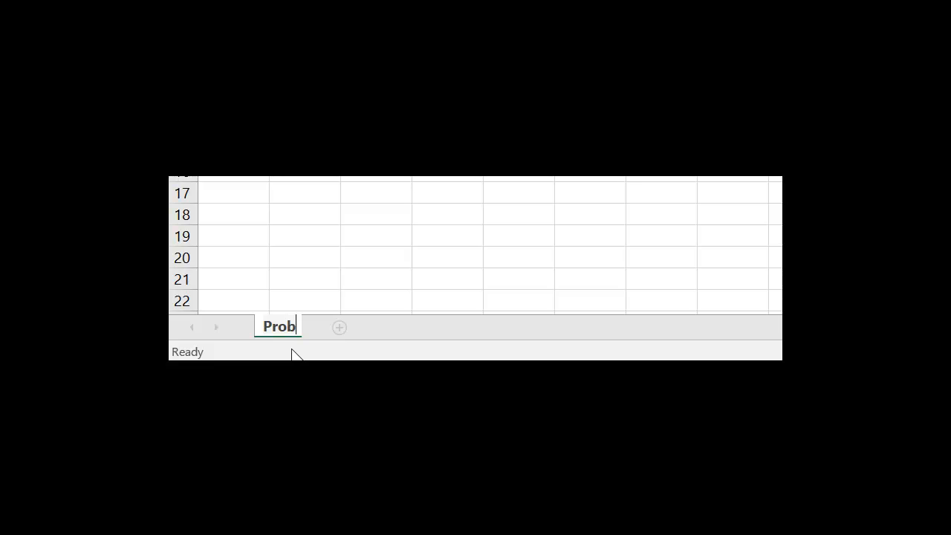
{"action": "type", "text": "lems 1"}
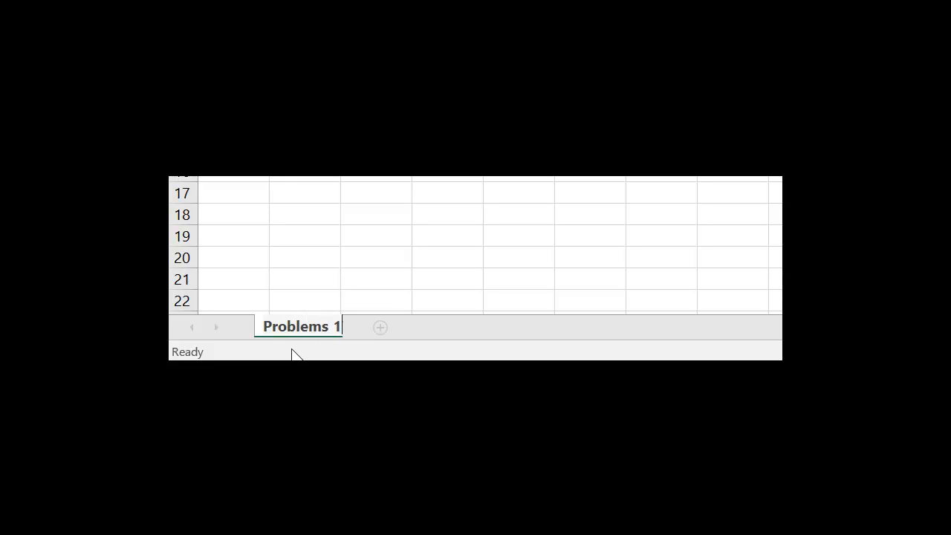
{"action": "type", "text": "-7"}
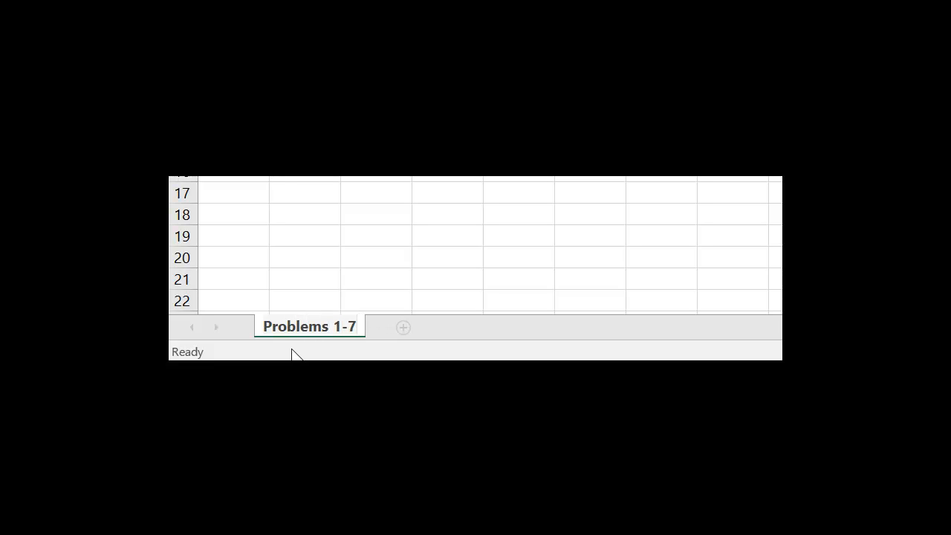
- Add a second worksheet and name it Problems 8-11
{"action": "left_click", "coordinate": [403, 329]}
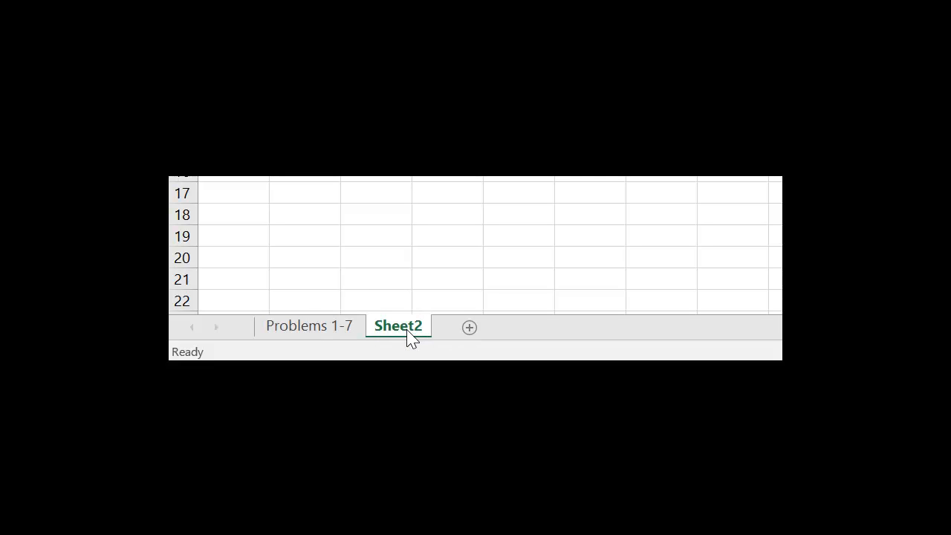
{"action": "double_click", "coordinate": [408, 333]}
{"action": "type", "text": "Problems"}
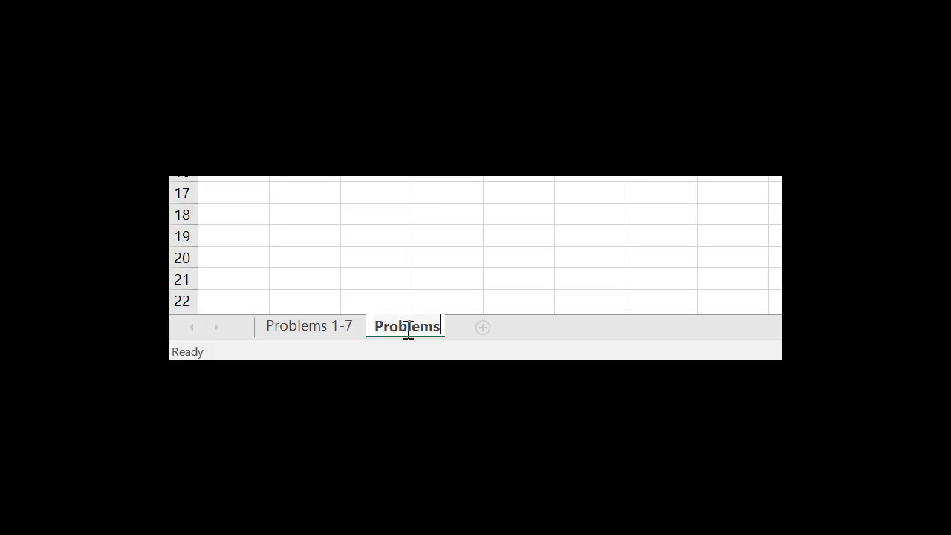
{"action": "type", "text": " 8-11"}
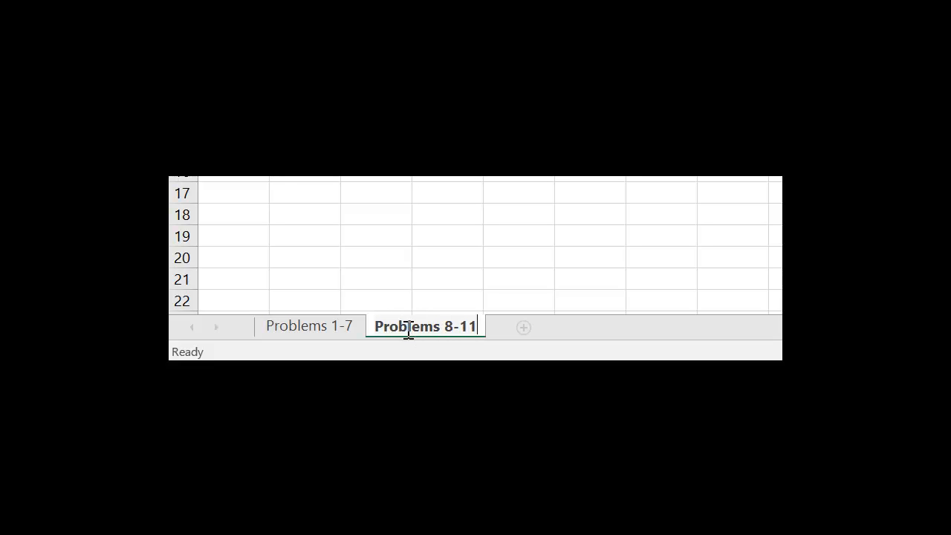
- Add a third worksheet and name it Scratchpaper
{"action": "left_click", "coordinate": [522, 334]}
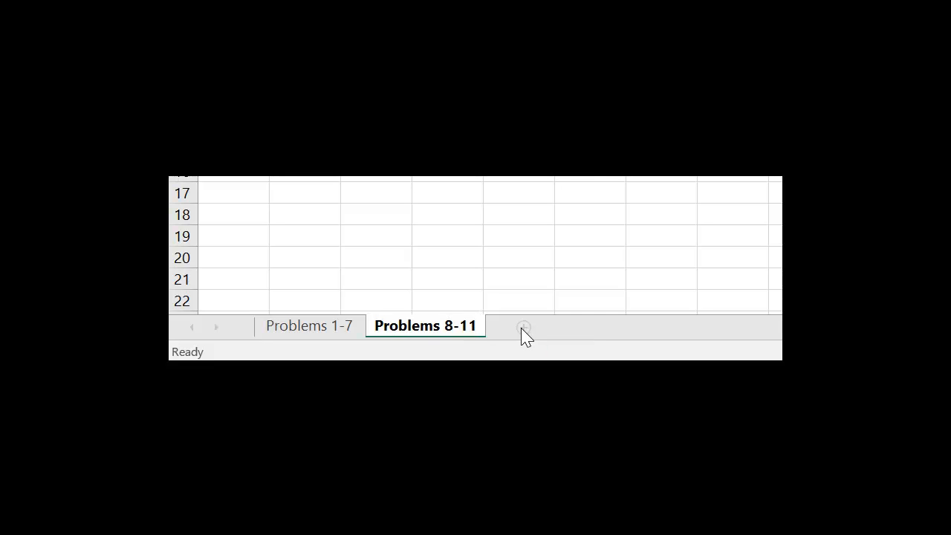
{"action": "double_click", "coordinate": [522, 330]}
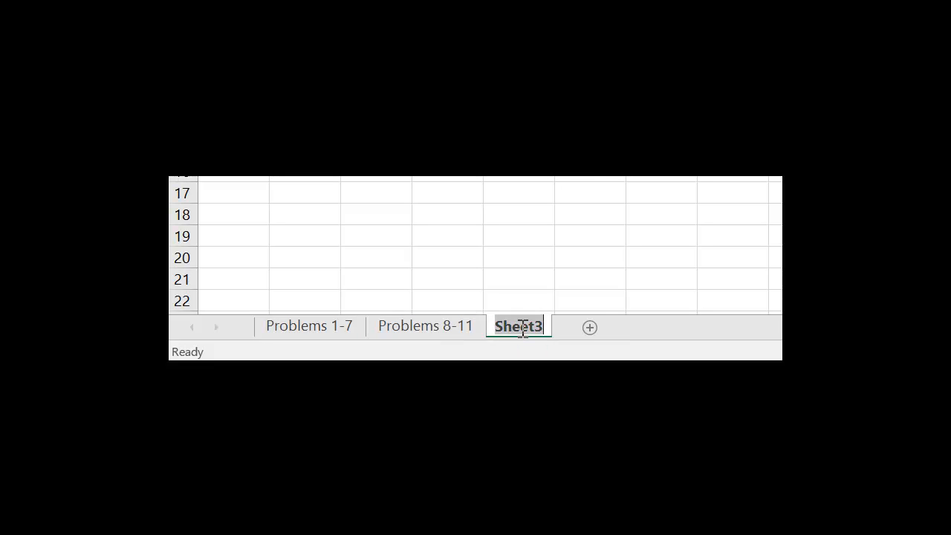
{"action": "type", "text": "Scratchpaper"}
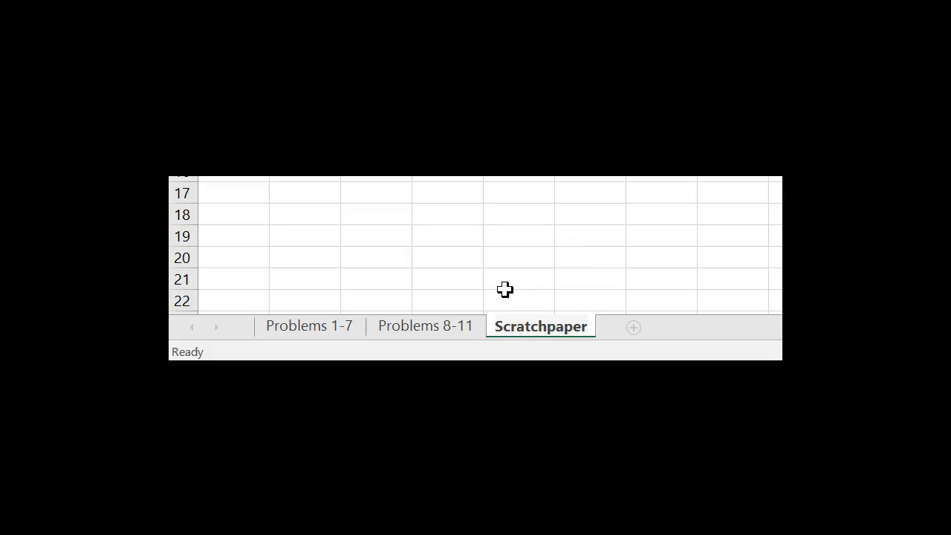
- View the Problems 1-7, Problems 8-11 and Scratchpaper worksheets in turn
{"action": "left_click", "coordinate": [346, 327]}
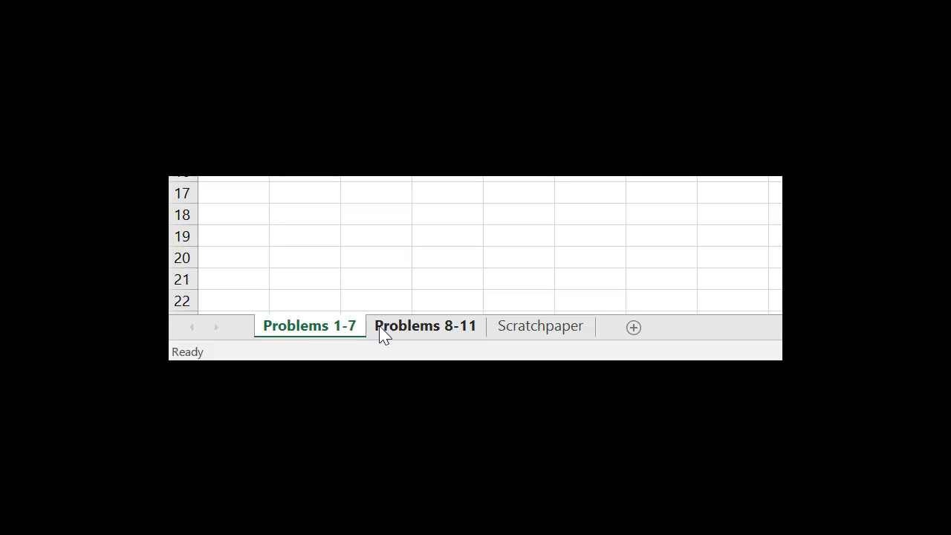
{"action": "left_click", "coordinate": [425, 328]}
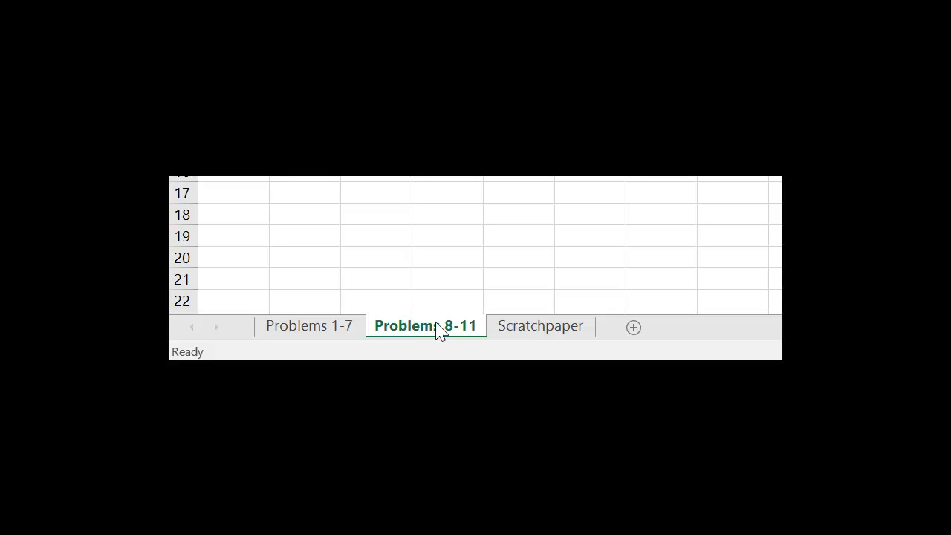
{"action": "left_click", "coordinate": [524, 332]}
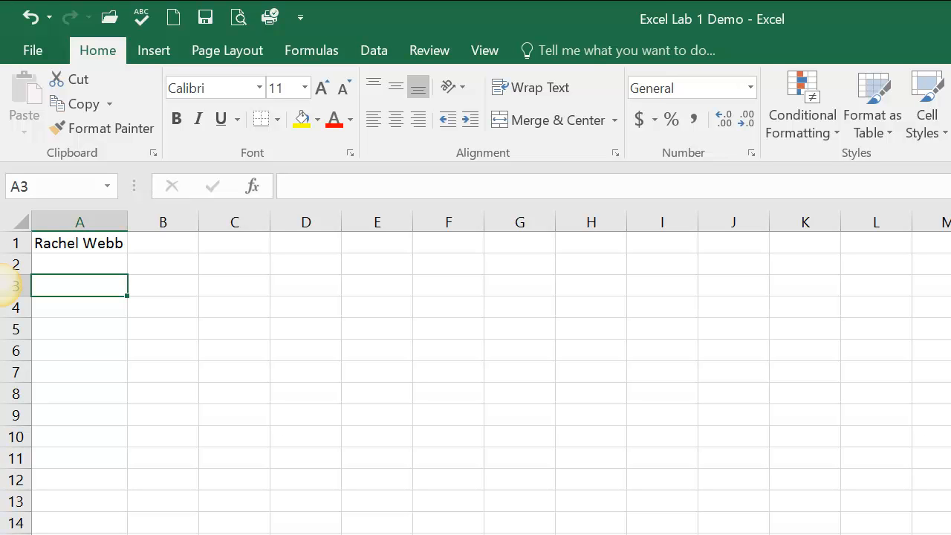
- Switch to the Stat241 Excel Lab1 PDF in Adobe Reader to consult the assignment, then return to the workbook in Excel
{"action": "key", "text": "alt+Tab"}
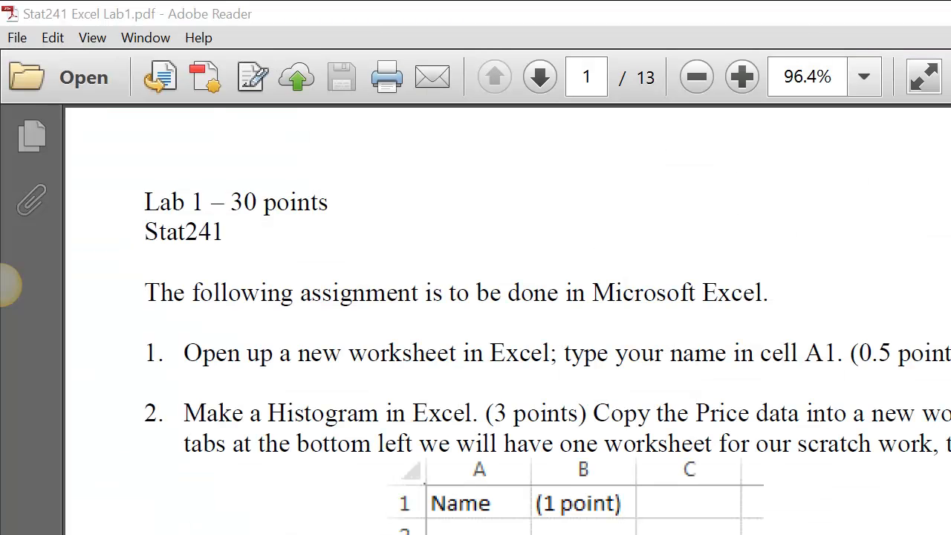
{"action": "key", "text": "alt+Tab"}
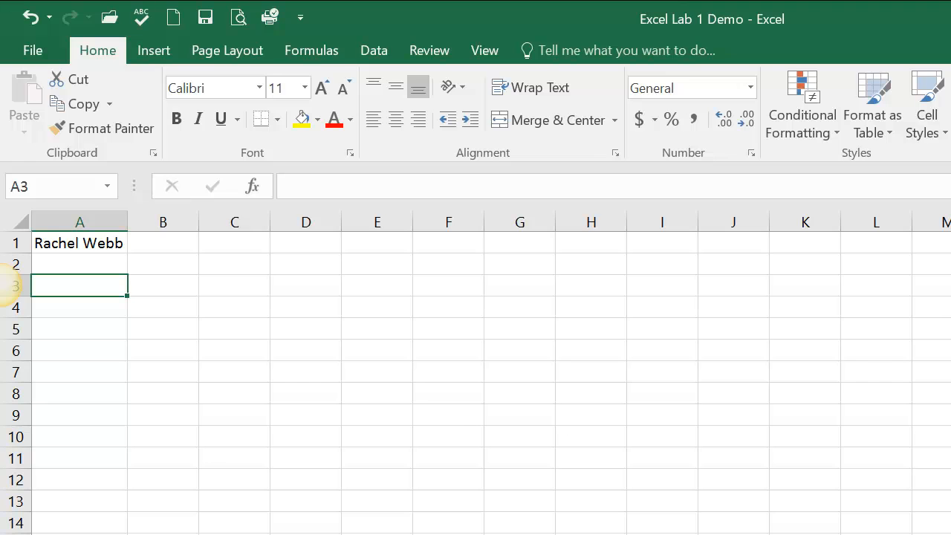
{"action": "key", "text": "alt+Tab"}
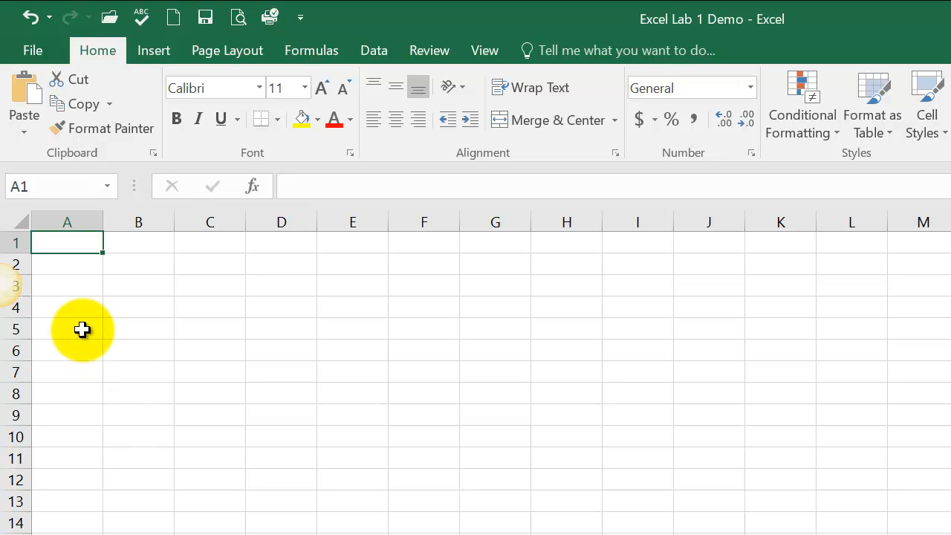
- Paste the copied Price data as unformatted Text into the empty worksheet, starting at cell A1
{"action": "right_click", "coordinate": [71, 244]}
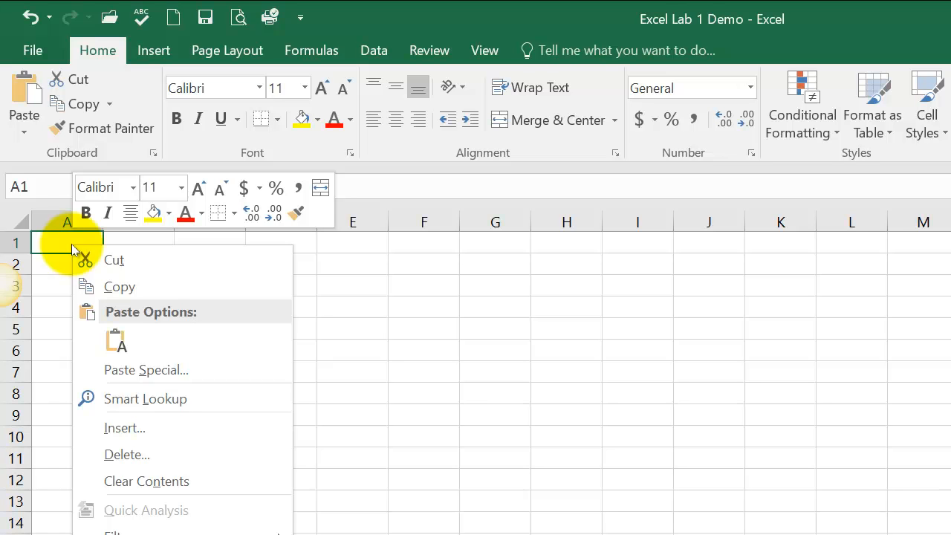
{"action": "left_click", "coordinate": [131, 370]}
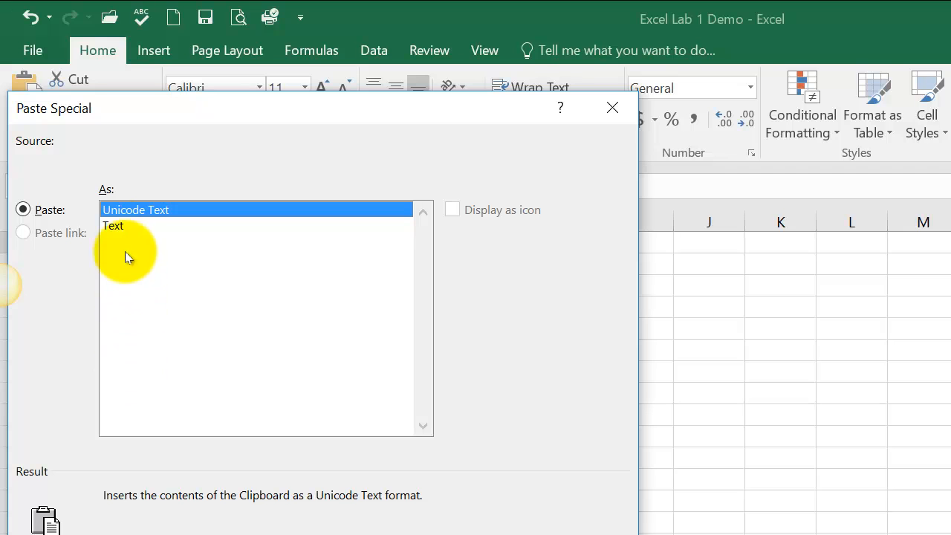
{"action": "left_click", "coordinate": [123, 227]}
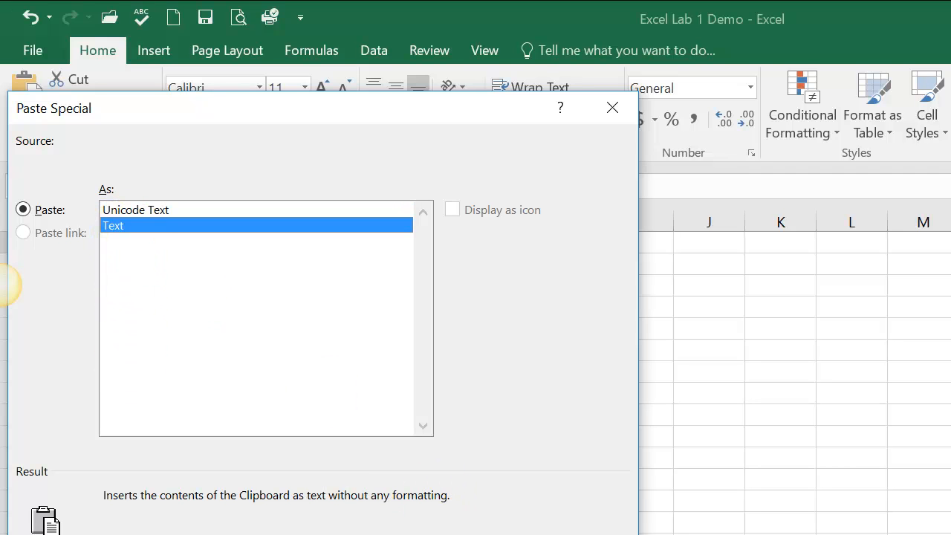
{"action": "key", "text": "Return"}
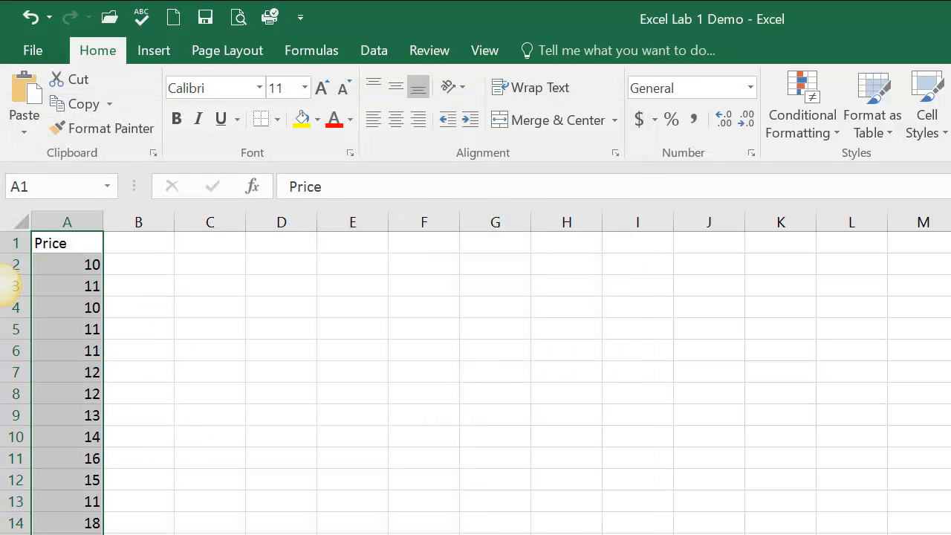
{"action": "left_click", "coordinate": [149, 279]}
{"action": "left_click", "coordinate": [80, 243]}
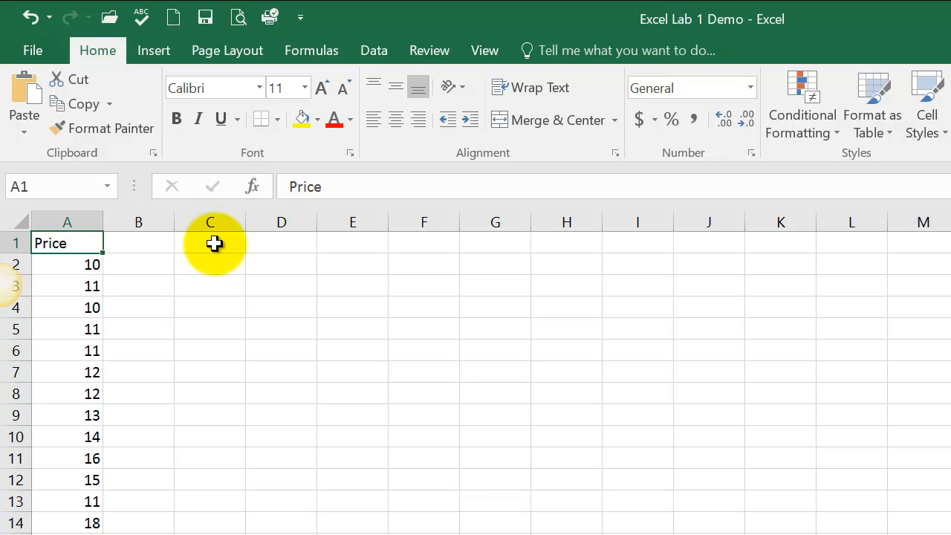
- Enable the Analysis ToolPak and Analysis ToolPak - VBA add-ins in the Excel options
{"action": "left_click", "coordinate": [375, 52]}
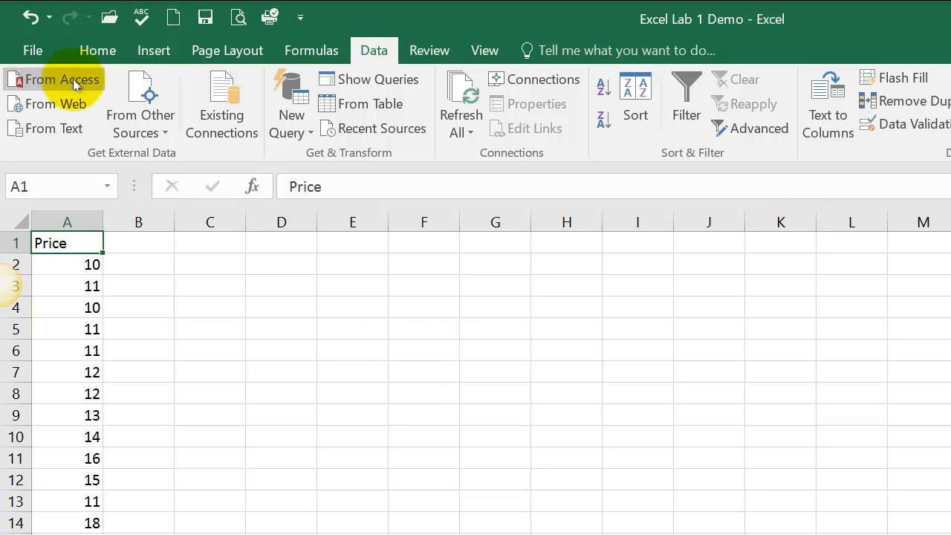
{"action": "left_click", "coordinate": [41, 53]}
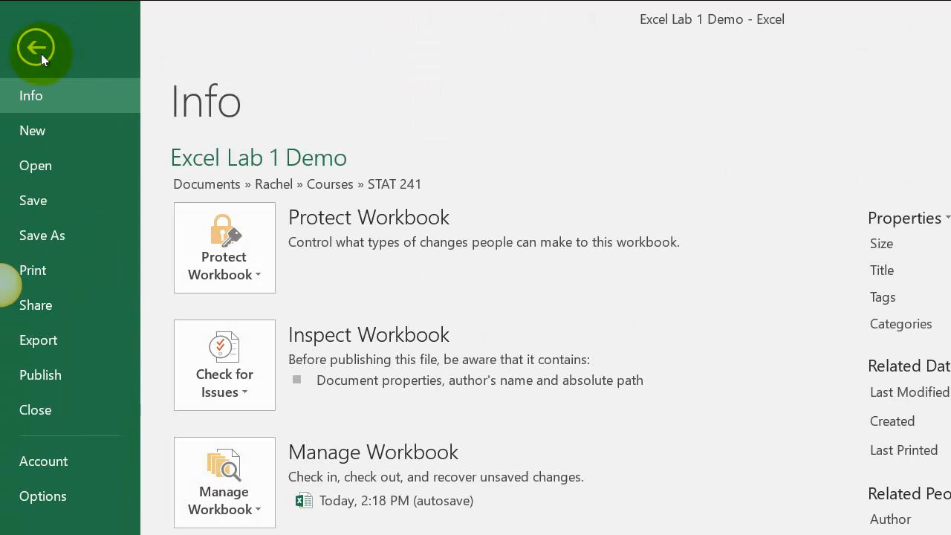
{"action": "left_click", "coordinate": [60, 494]}
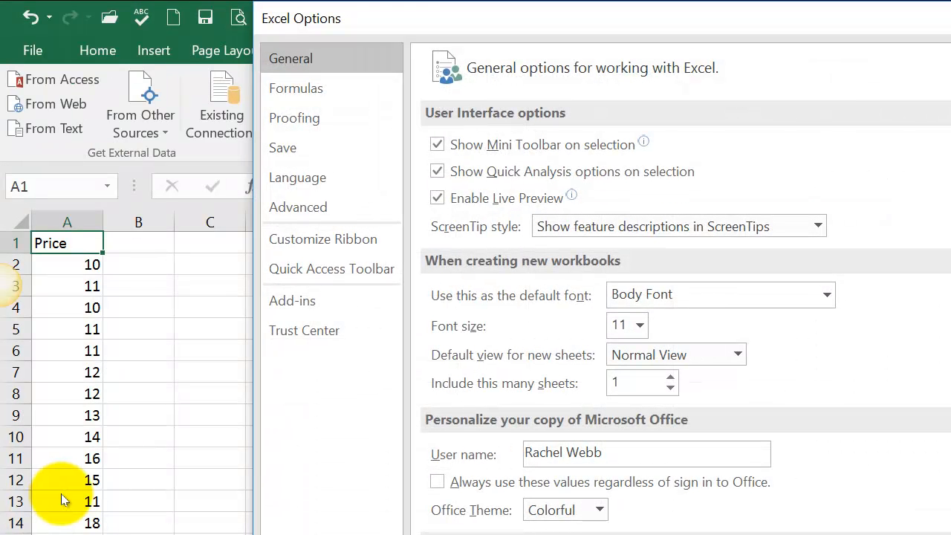
{"action": "left_click", "coordinate": [296, 303]}
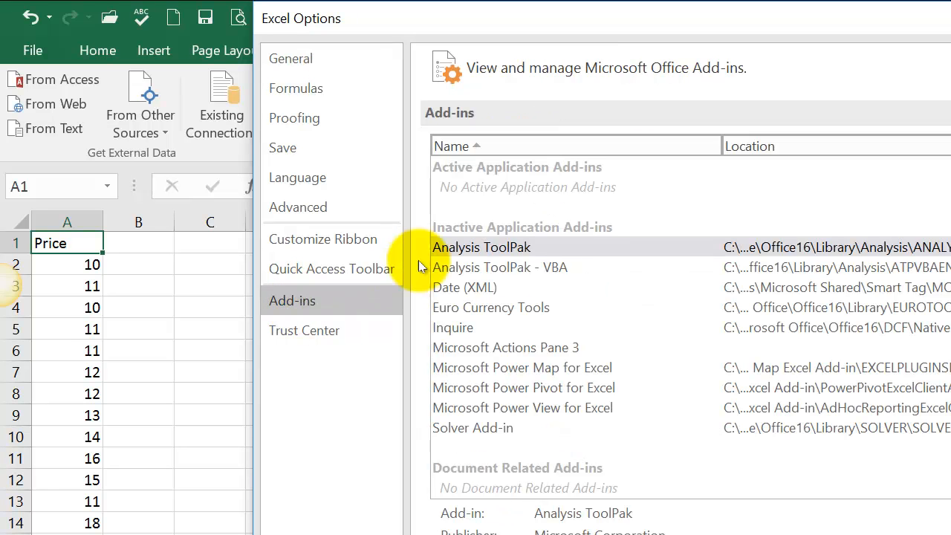
{"action": "left_click", "coordinate": [508, 248]}
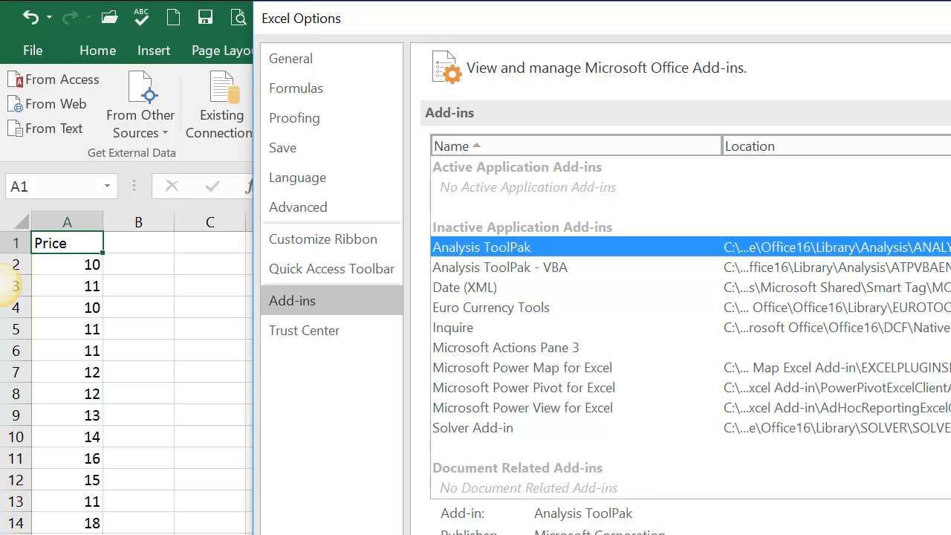
{"action": "key", "text": "alt+g"}
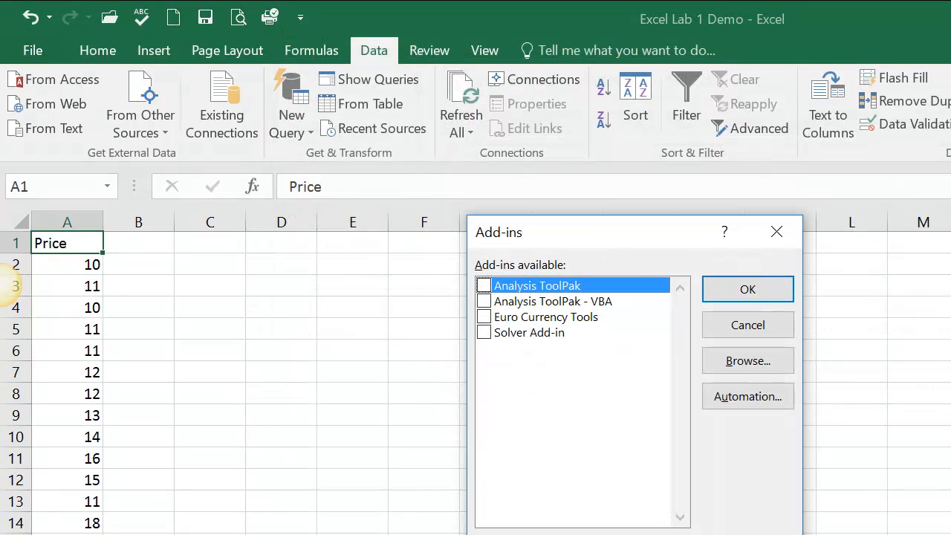
{"action": "left_click", "coordinate": [484, 286]}
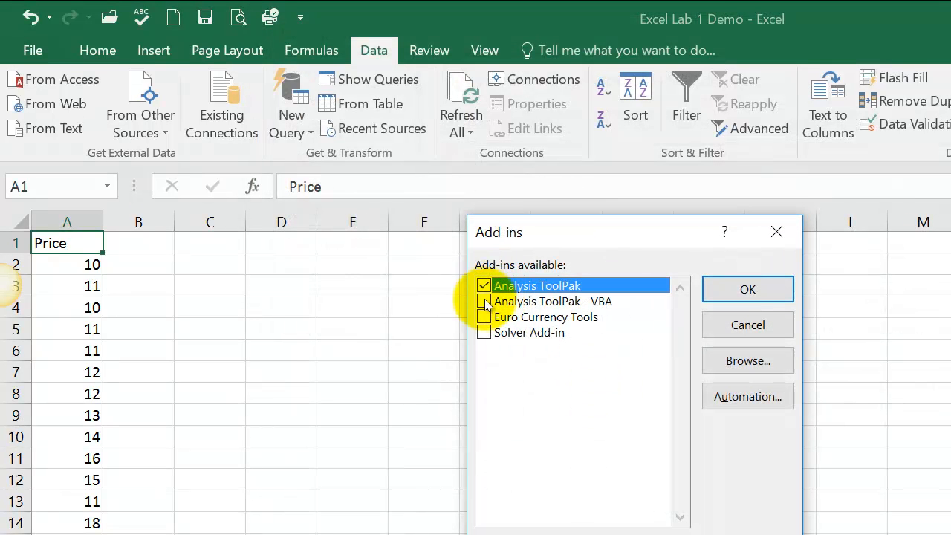
{"action": "left_click", "coordinate": [484, 302]}
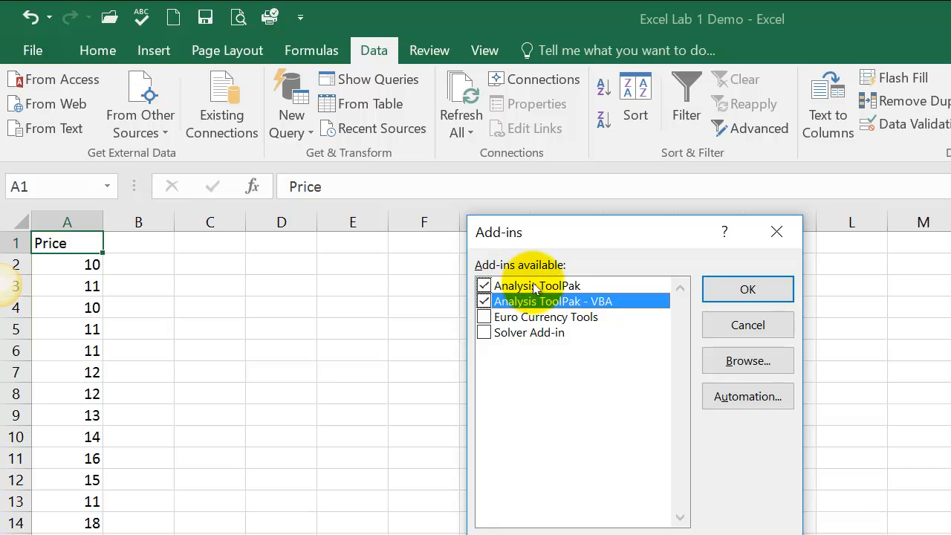
{"action": "left_click", "coordinate": [732, 292]}
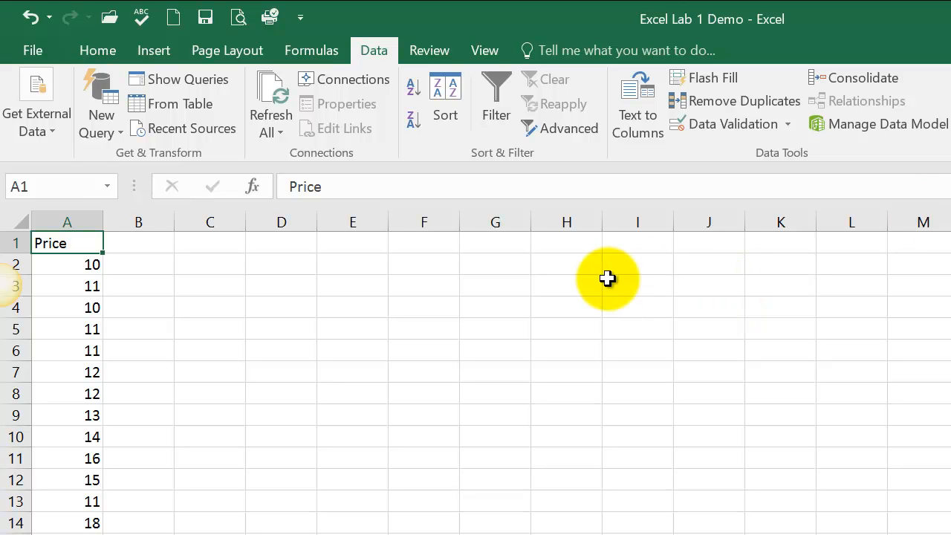
- Enter the column heading Bin in cell C1
{"action": "left_click", "coordinate": [214, 242]}
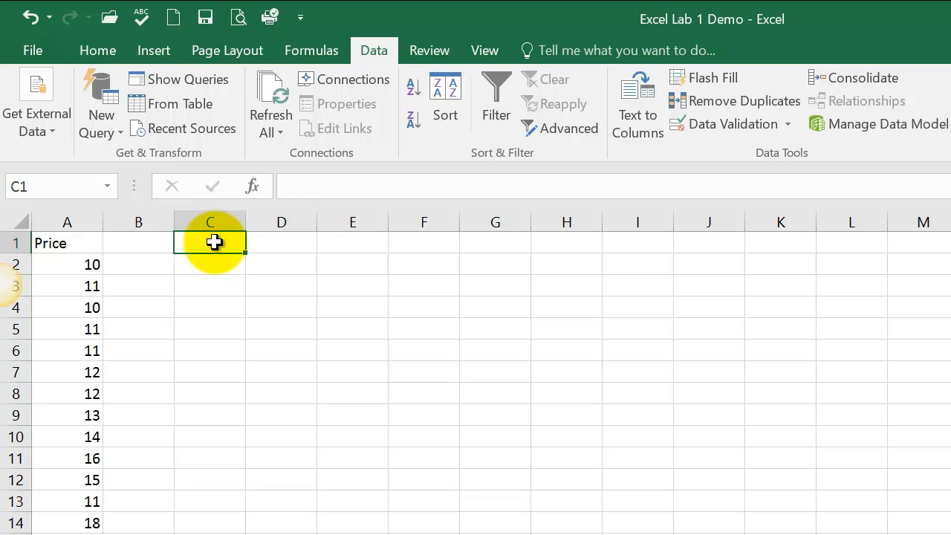
{"action": "type", "text": "Bin"}
{"action": "key", "text": "Return"}
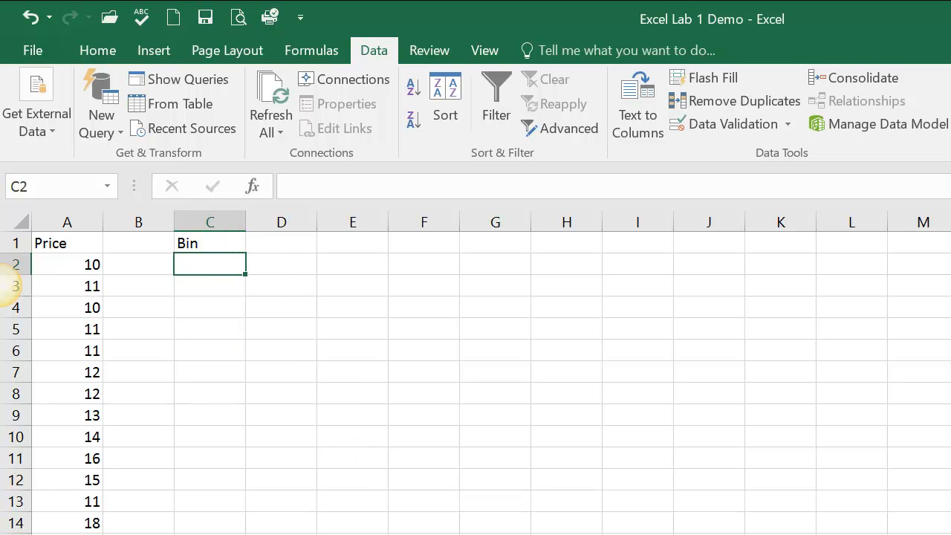
- Enter the bin limits 19.5 and 29.5 in C2 and C3, and extend the series down to C6
{"action": "key", "text": "alt+Tab"}
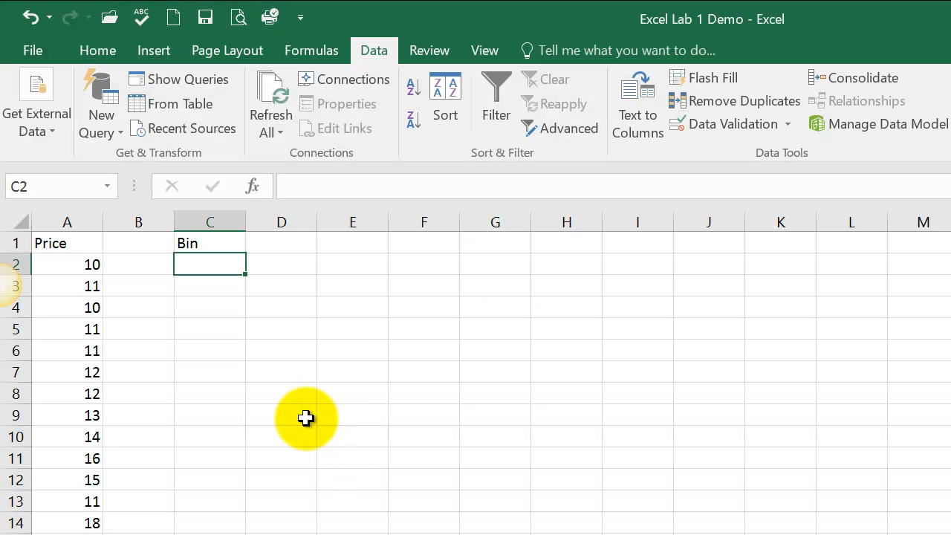
{"action": "type", "text": "19.5"}
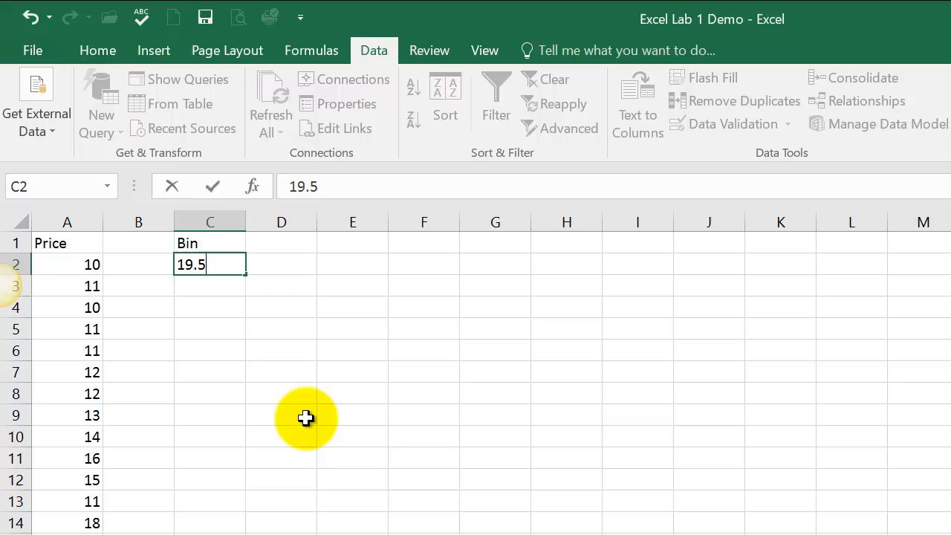
{"action": "key", "text": "Return"}
{"action": "type", "text": "29"}
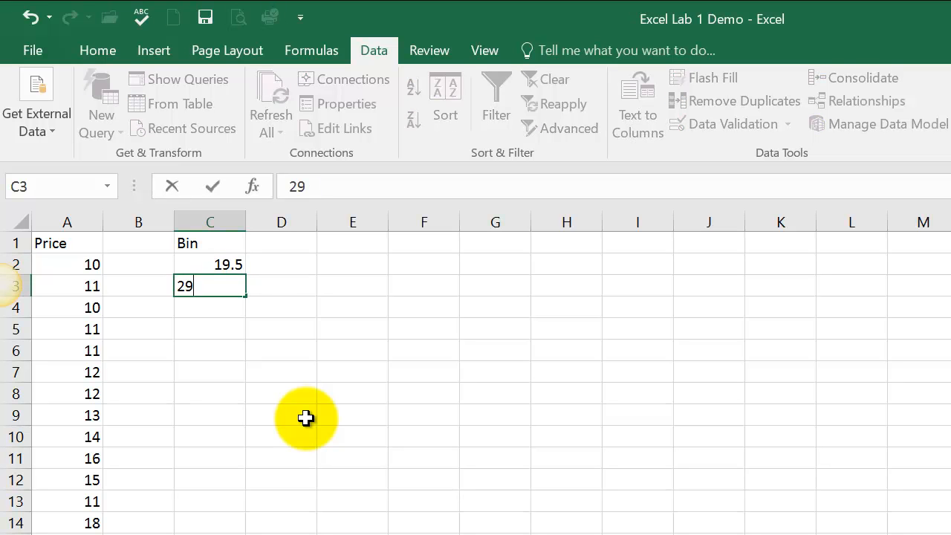
{"action": "type", "text": ".5"}
{"action": "key", "text": "Return"}
{"action": "key", "text": "Up"}
{"action": "key", "text": "Up"}
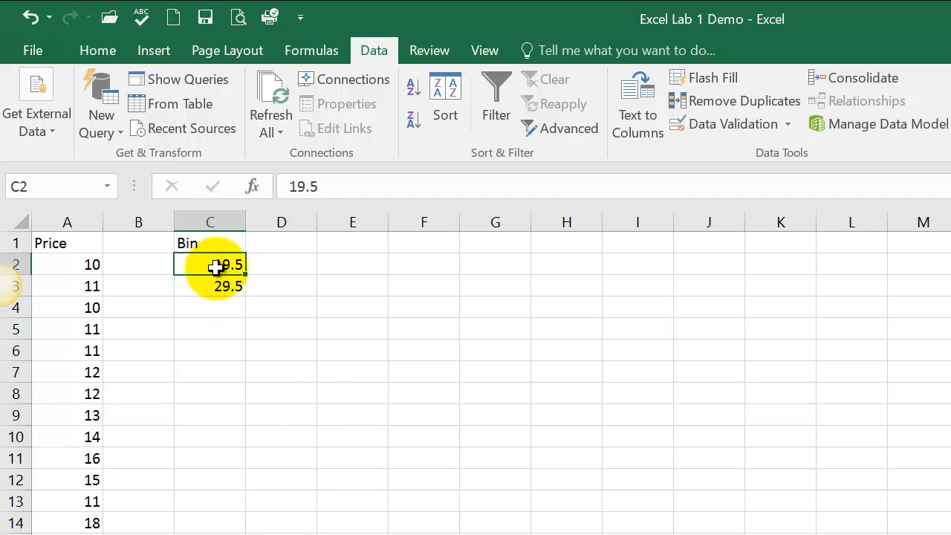
{"action": "left_click_drag", "start_coordinate": [218, 264], "coordinate": [215, 280]}
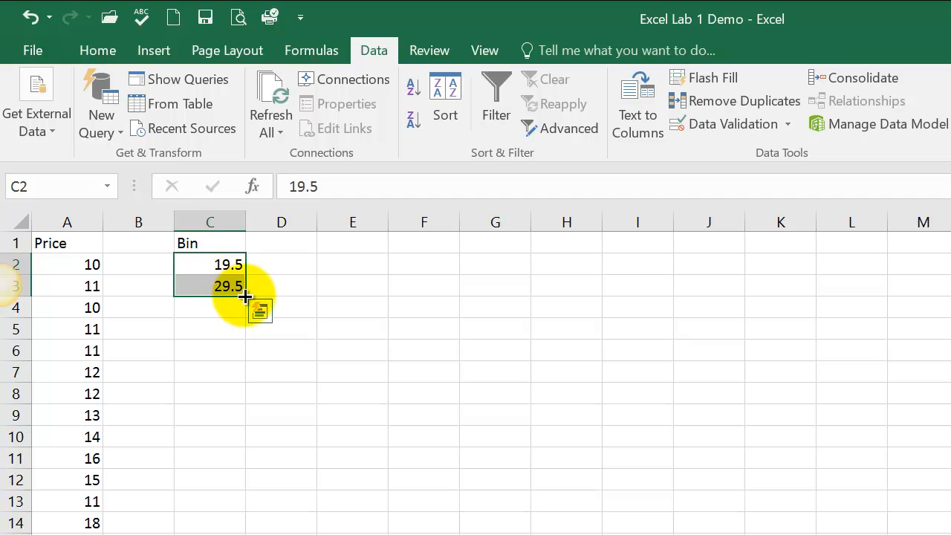
{"action": "left_click_drag", "start_coordinate": [246, 296], "coordinate": [243, 352]}
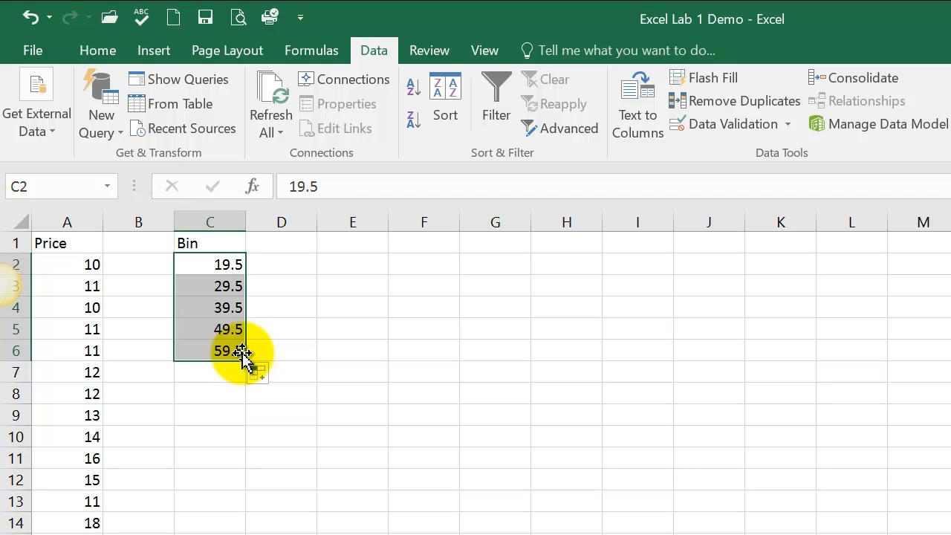
- Try out filling a number series starting with 1 and 2 down column E from E2, and clear it again
{"action": "left_click", "coordinate": [365, 259]}
{"action": "type", "text": "12"}
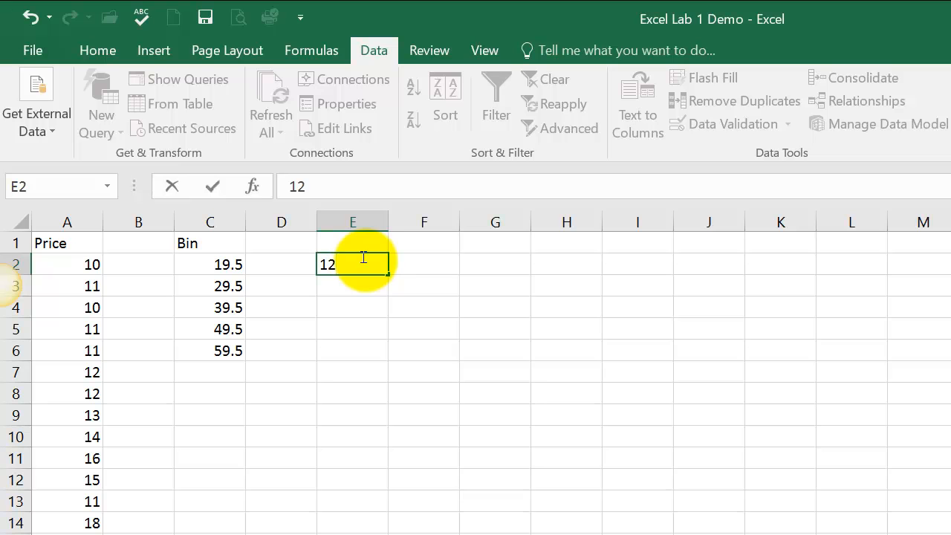
{"action": "key", "text": "BackSpace"}
{"action": "key", "text": "Return"}
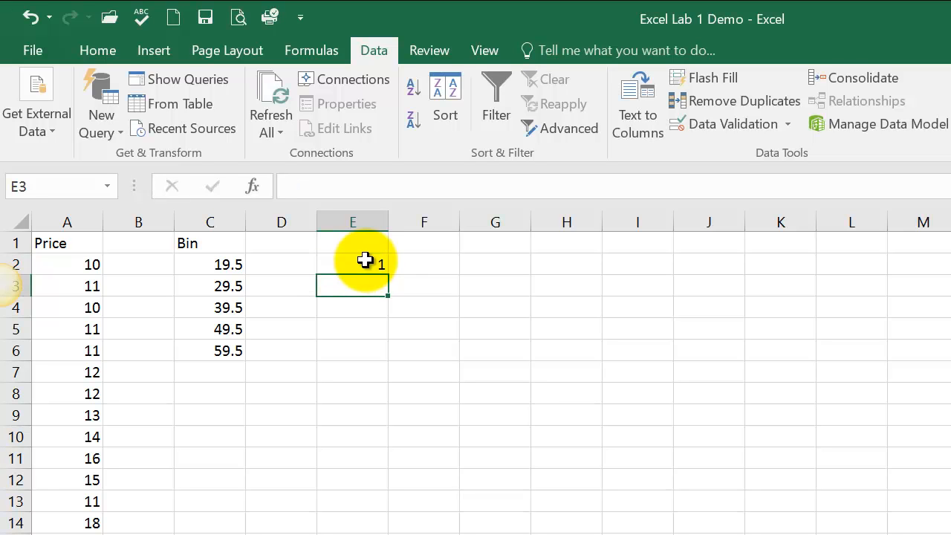
{"action": "type", "text": "2"}
{"action": "key", "text": "Return"}
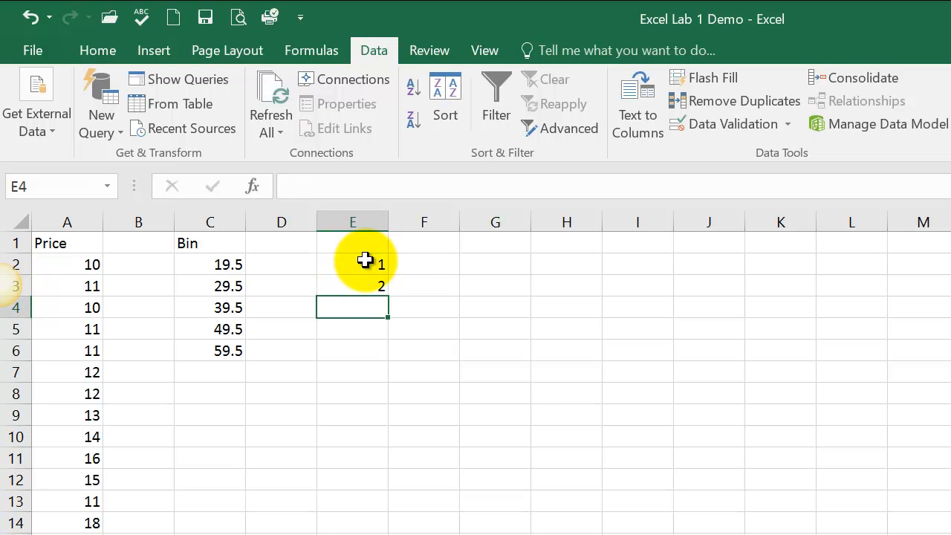
{"action": "left_click", "coordinate": [365, 265]}
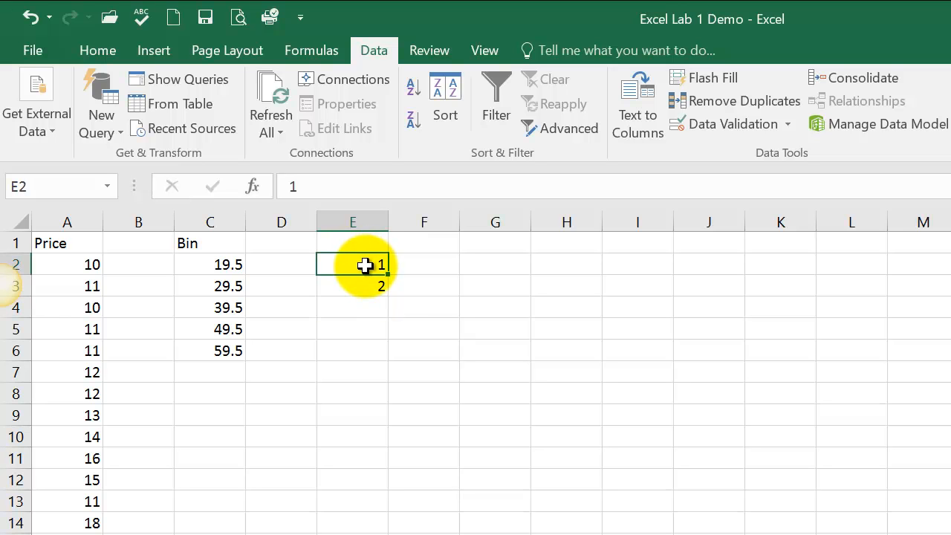
{"action": "left_click_drag", "start_coordinate": [365, 261], "coordinate": [389, 531]}
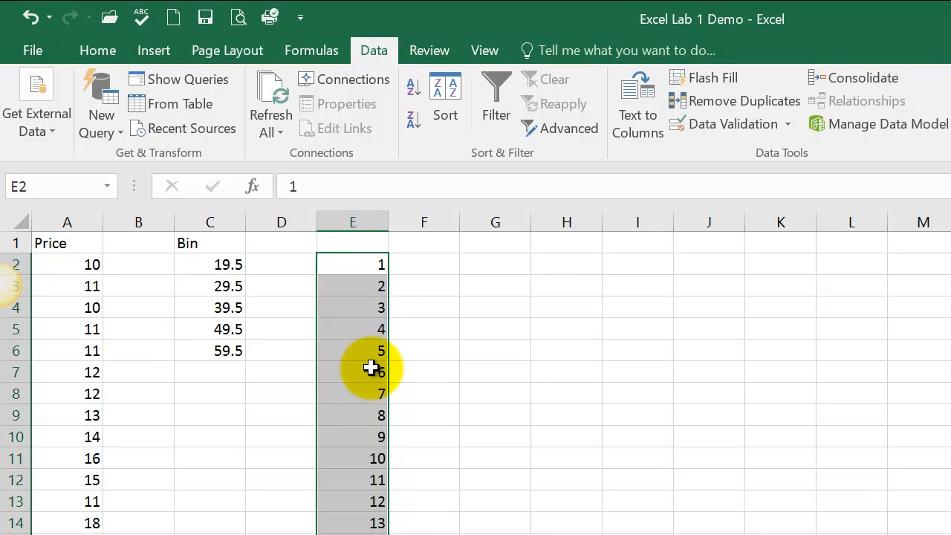
{"action": "key", "text": "Delete"}
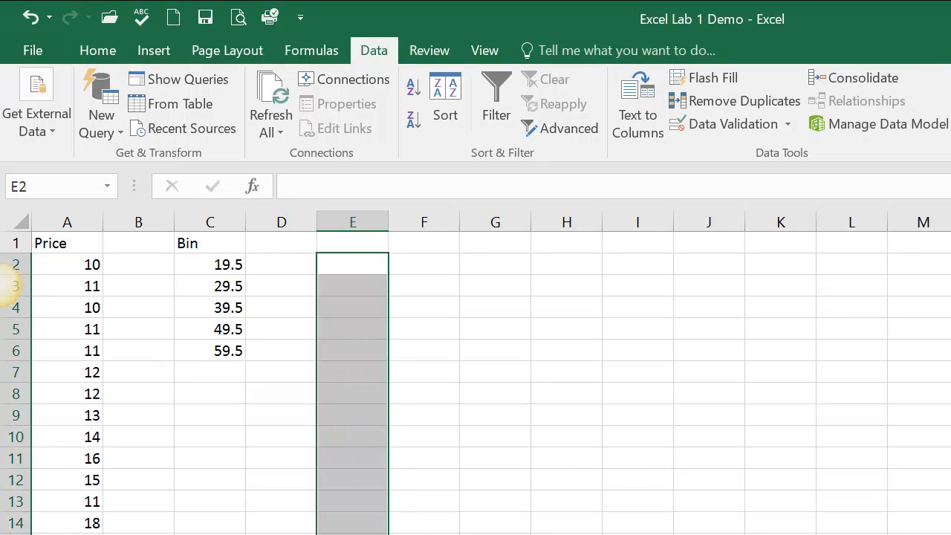
- Start a Histogram data analysis using the Price column, A1:A46 including its heading, as the input range
{"action": "left_click", "coordinate": [223, 416]}
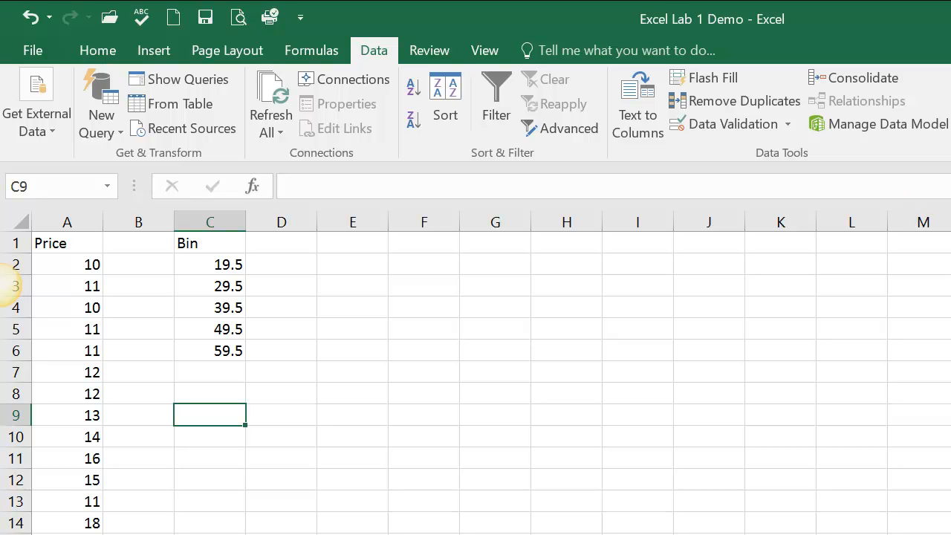
{"action": "left_click", "coordinate": [950, 79]}
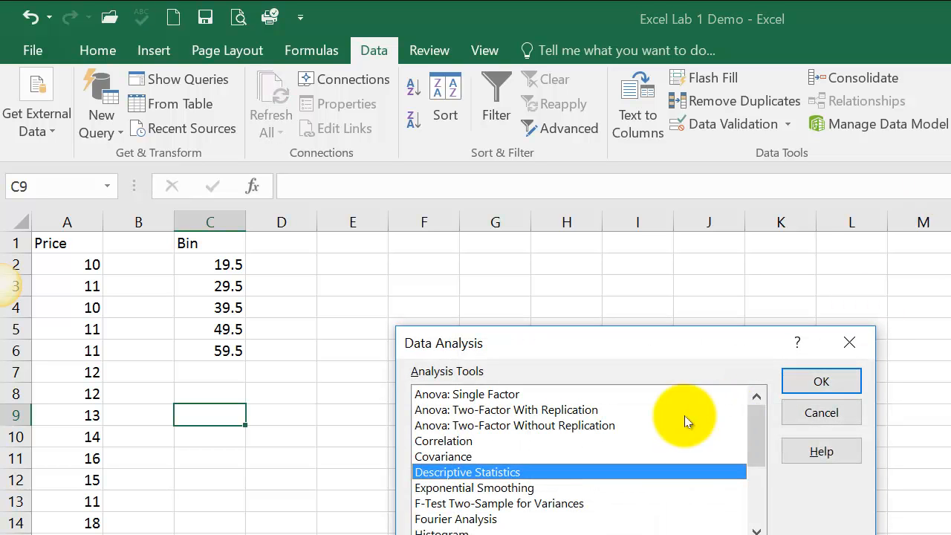
{"action": "left_click", "coordinate": [455, 531]}
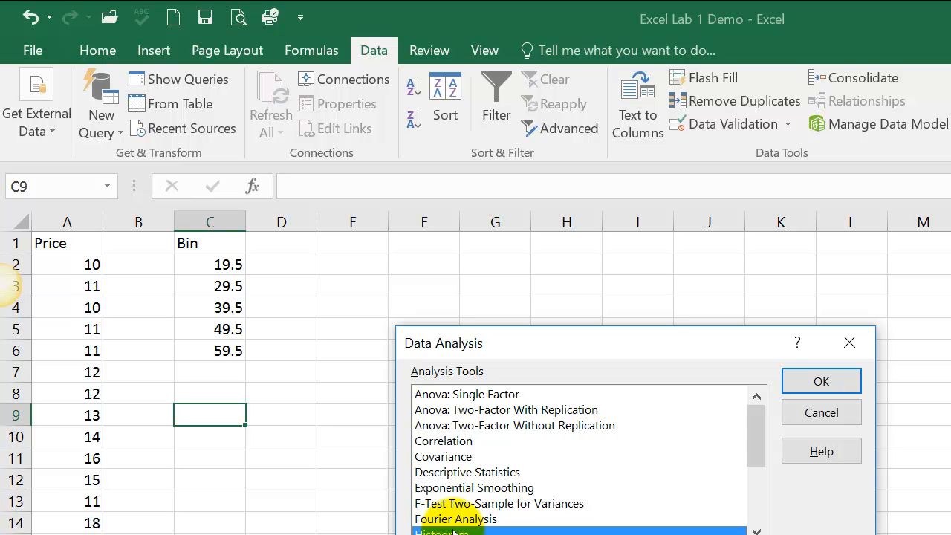
{"action": "left_click", "coordinate": [836, 379]}
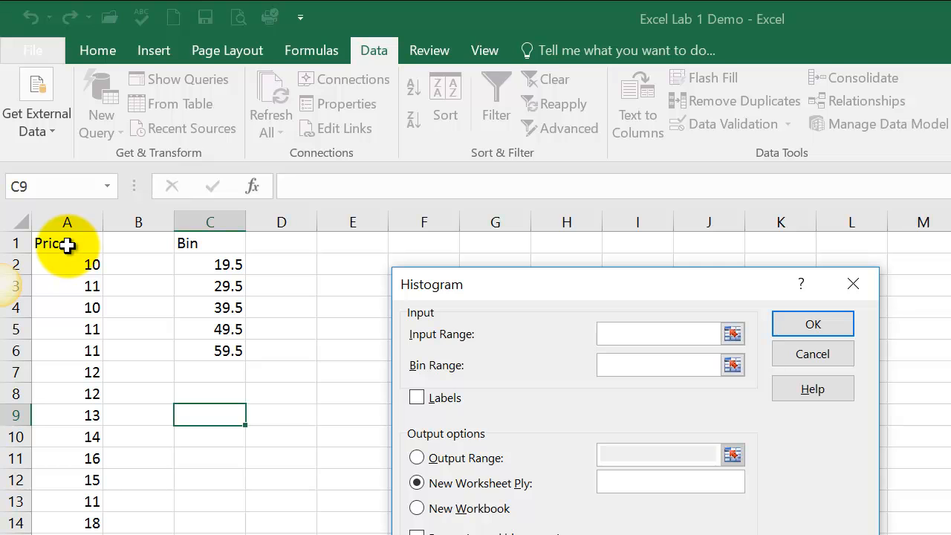
{"action": "left_click_drag", "start_coordinate": [63, 243], "coordinate": [64, 532]}
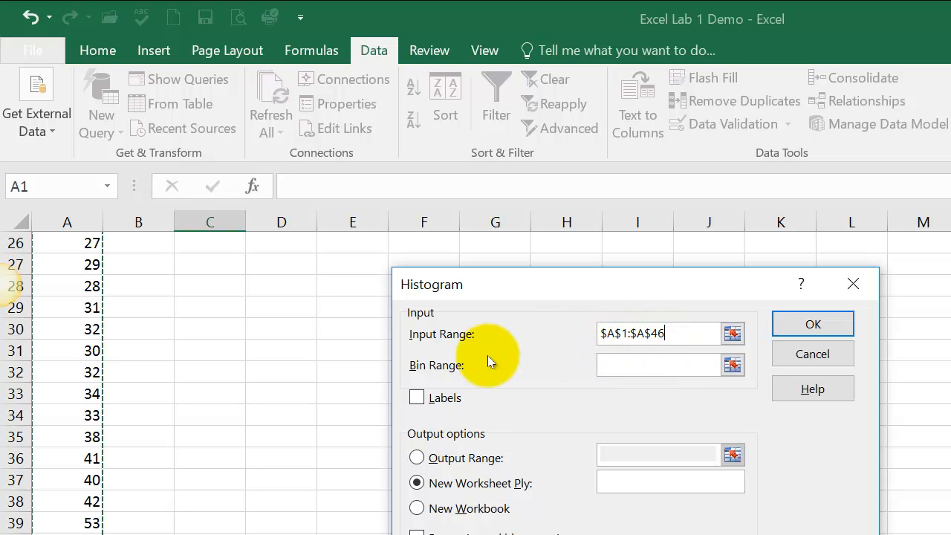
- Set the histogram's bin range to C1:C6 and mark the ranges as containing labels
{"action": "left_click", "coordinate": [609, 367]}
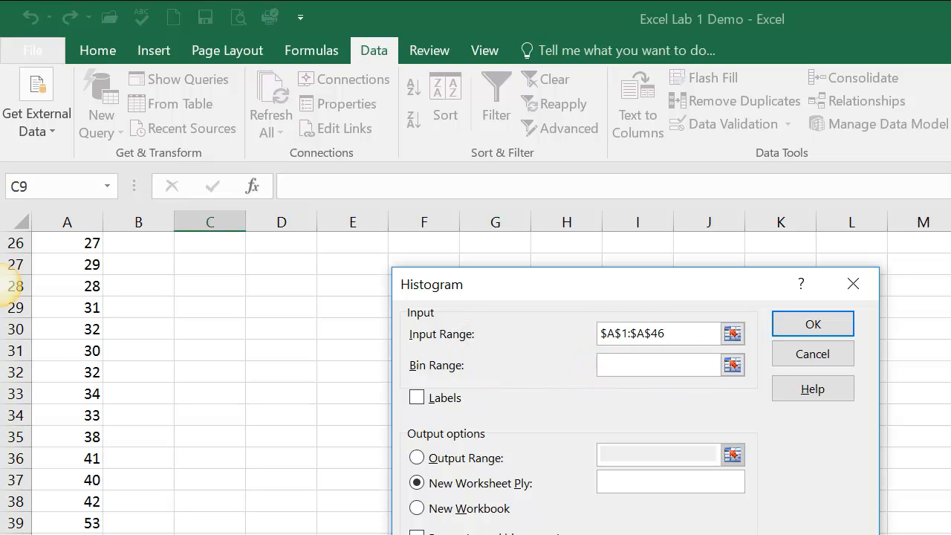
{"action": "scroll", "coordinate": [4, 290], "scroll_direction": "up", "scroll_amount": 2}
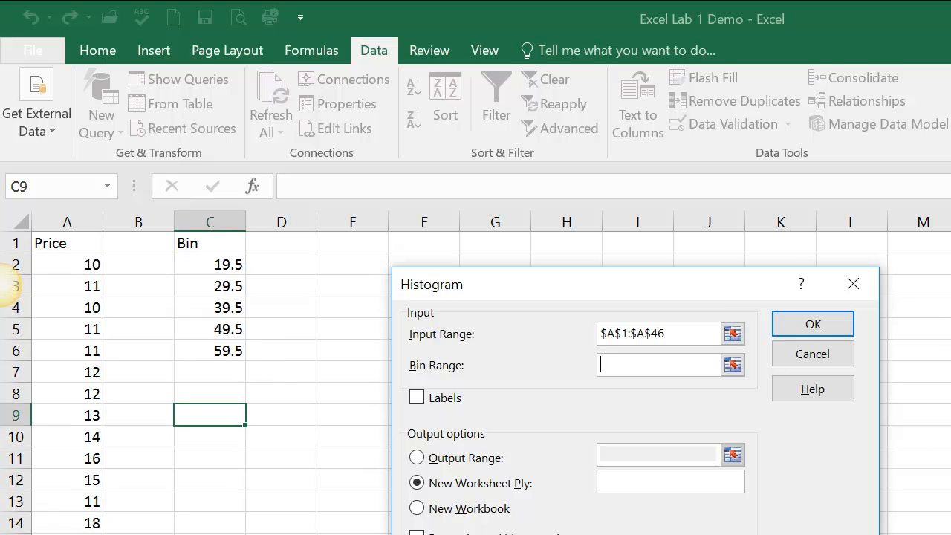
{"action": "left_click_drag", "start_coordinate": [199, 239], "coordinate": [207, 346]}
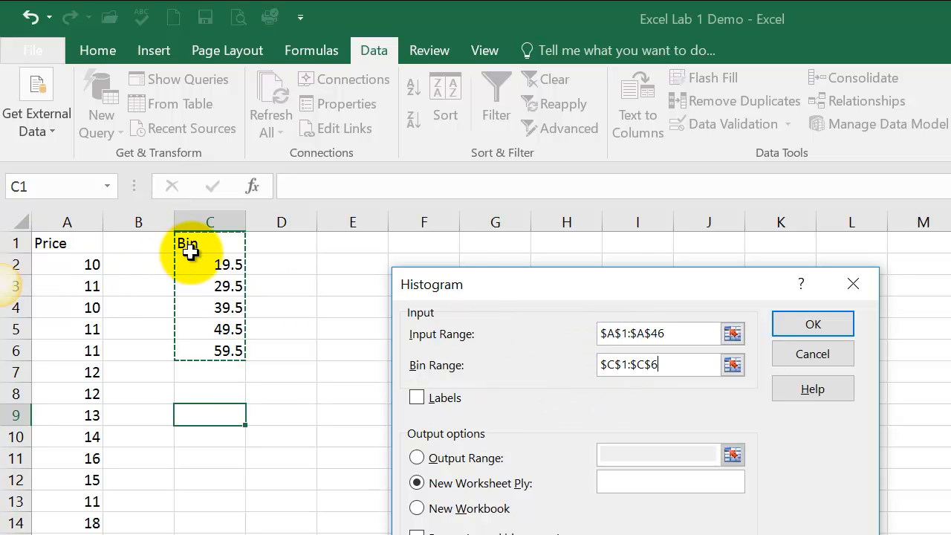
{"action": "left_click", "coordinate": [418, 399]}
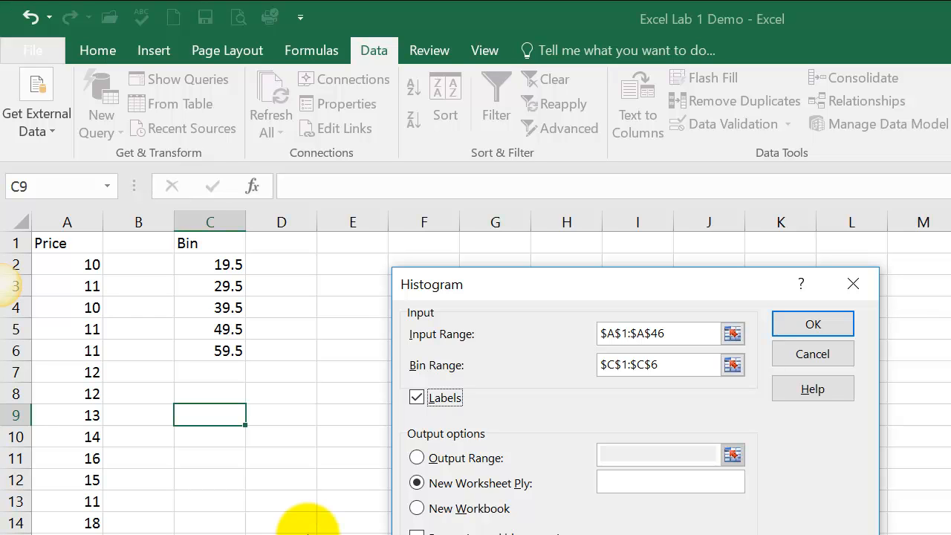
- Choose Output Range as the destination option for the histogram results
{"action": "left_click", "coordinate": [417, 459]}
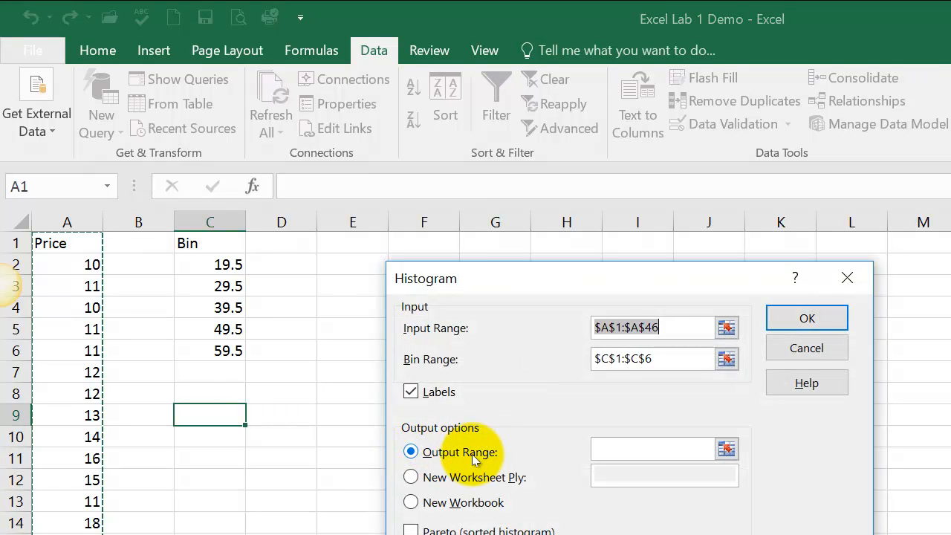